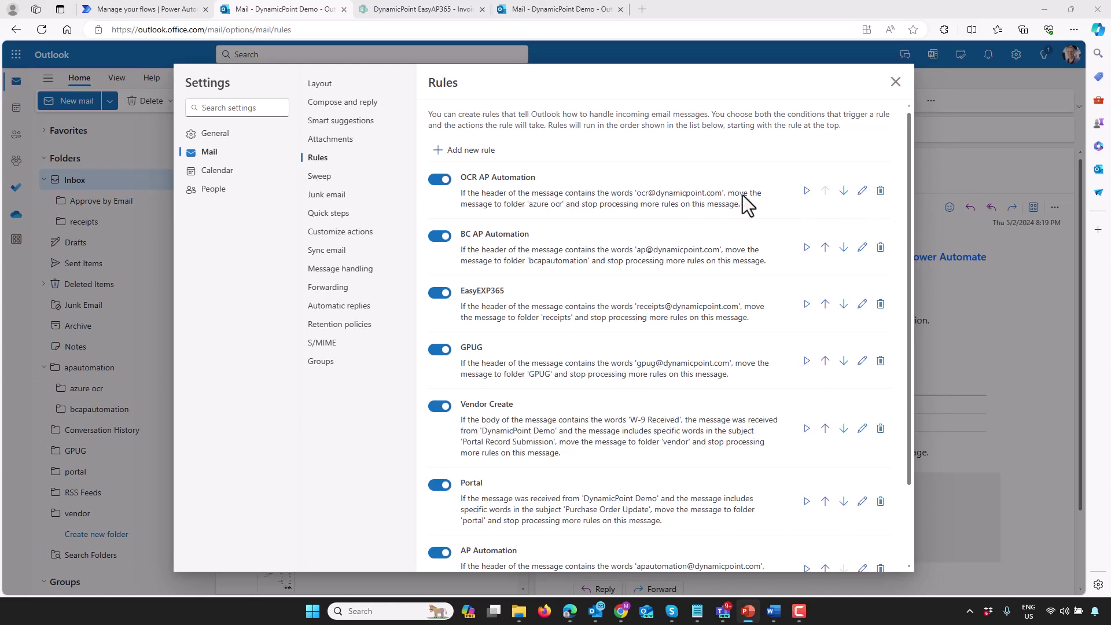
Open the OCR AP Automation rule, which routes mail to the OCR mailbox into 'azure ocr', for editing
click(861, 191)
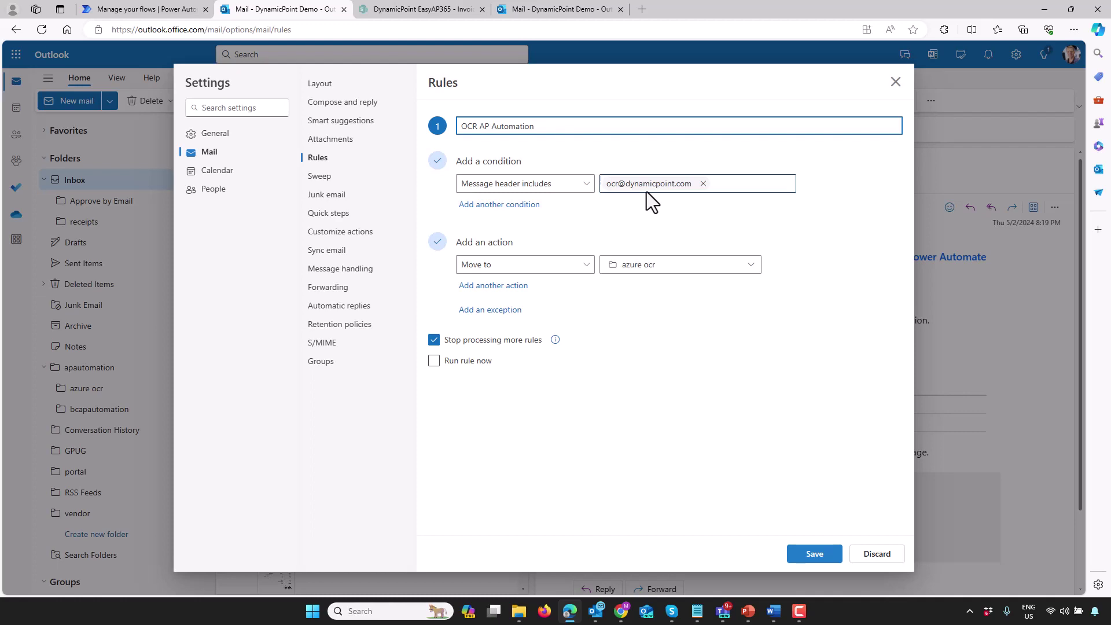
key(F10)
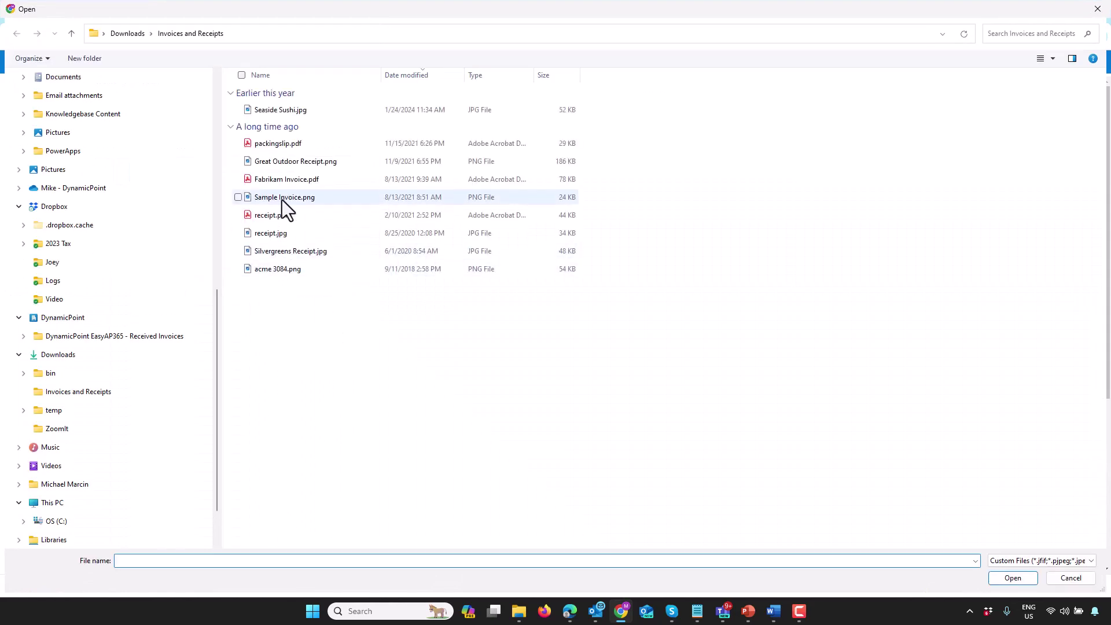
Upload Sample Invoice.png from the Invoices and Receipts folder into the prebuilt Invoices model
double_click(282, 200)
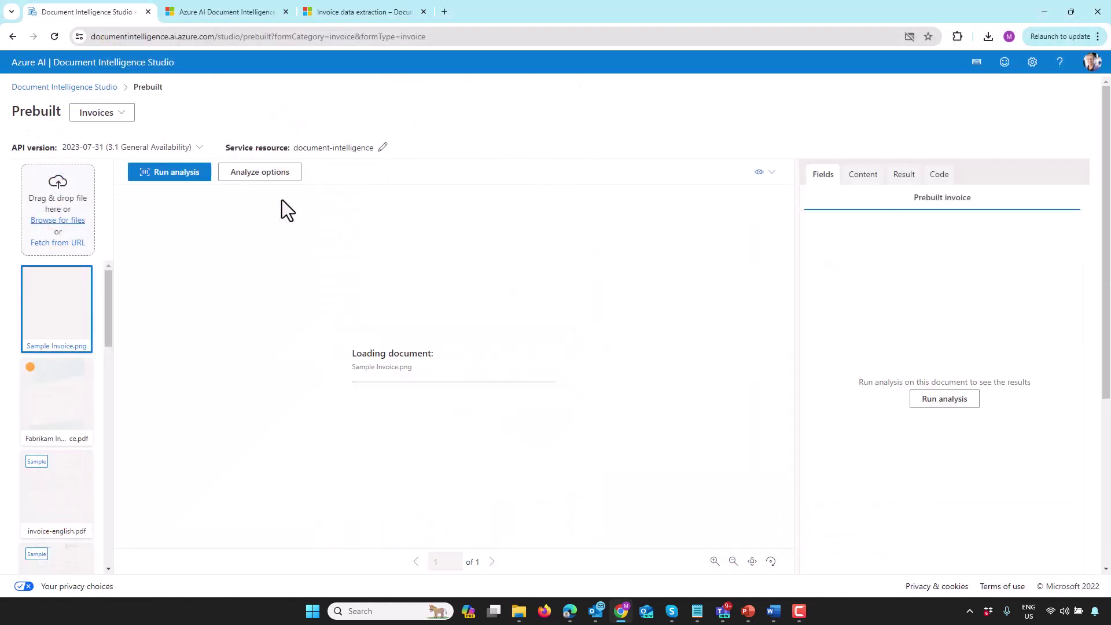
Run analysis on Sample Invoice.png and scroll its extracted fields, including InvoiceTotal USD 154.06
click(177, 173)
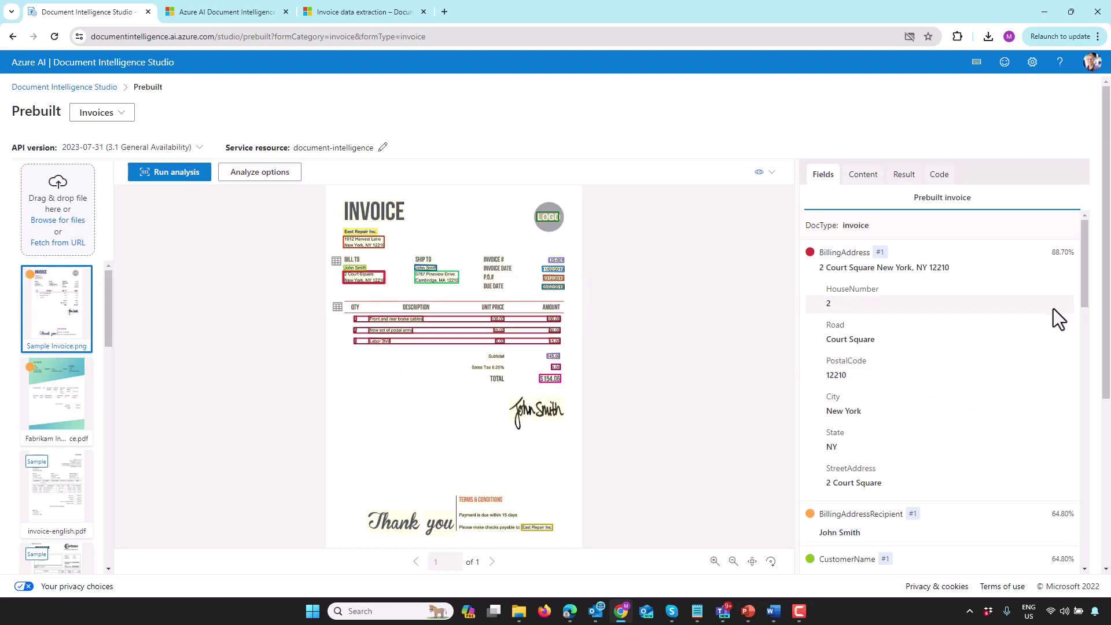
drag(1086, 271, 1009, 359)
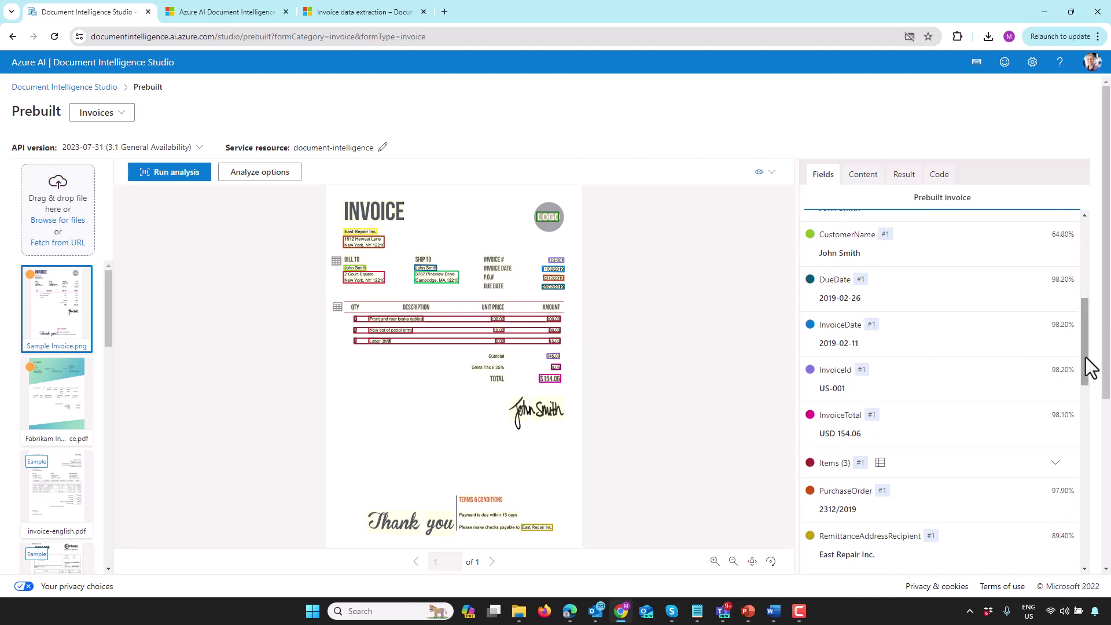
drag(1086, 366, 1085, 254)
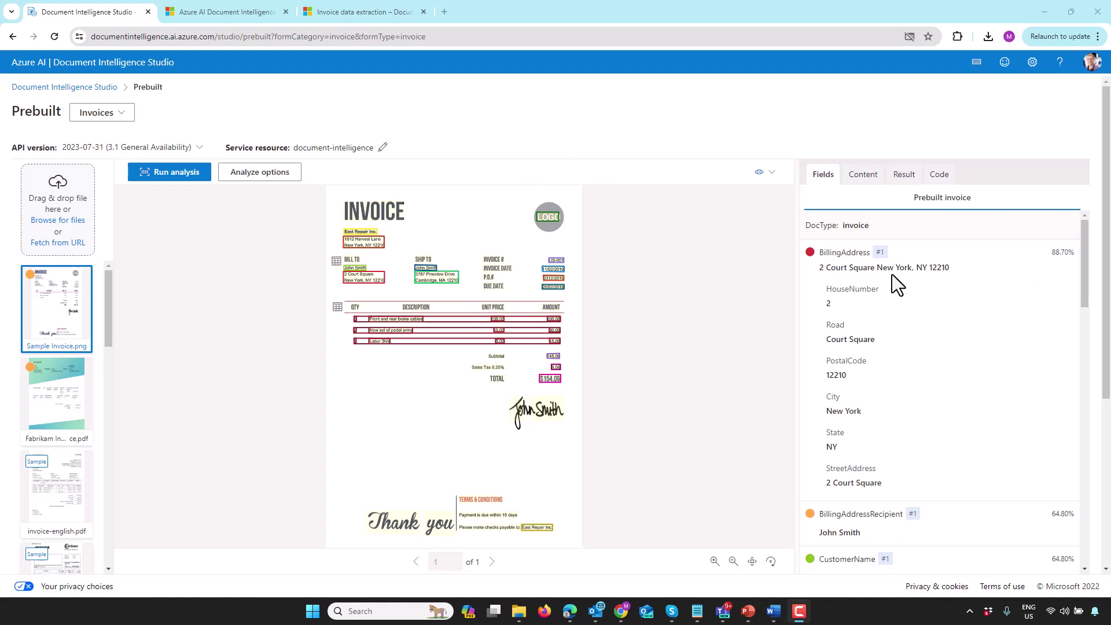
Preview the Fabrikam invoice's fields, then return to the Sample Invoice.png results
key(Down)
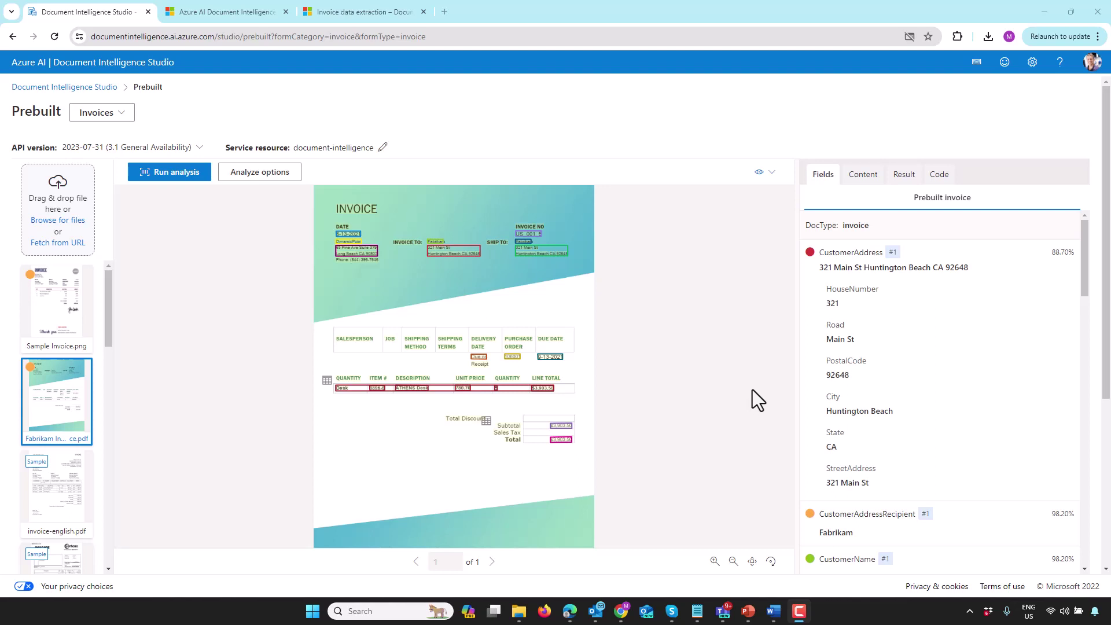
click(50, 329)
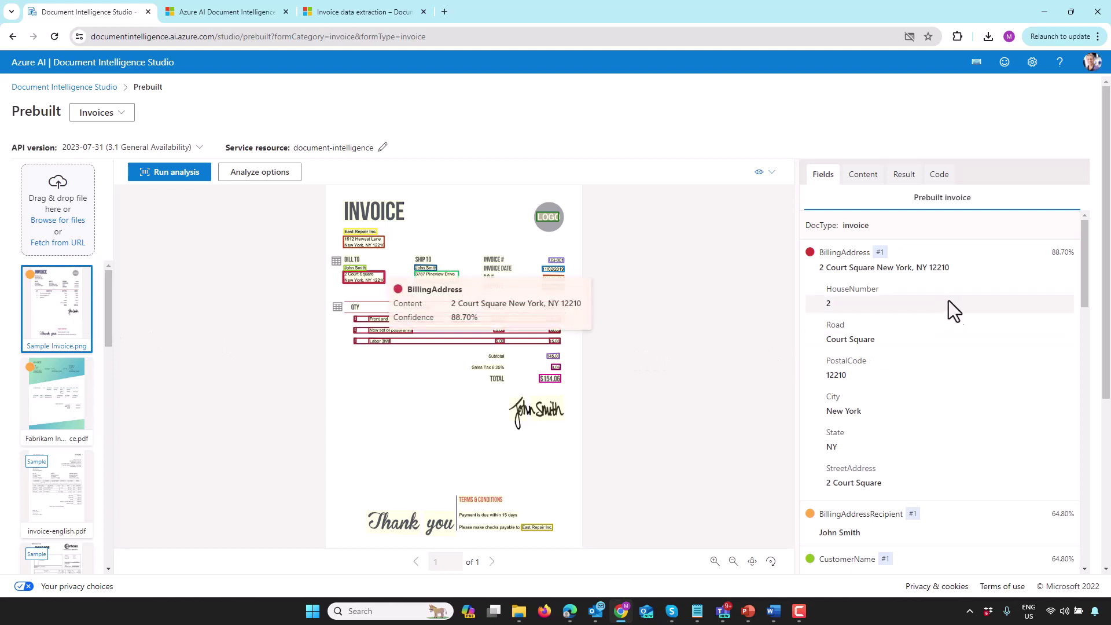
key(F10)
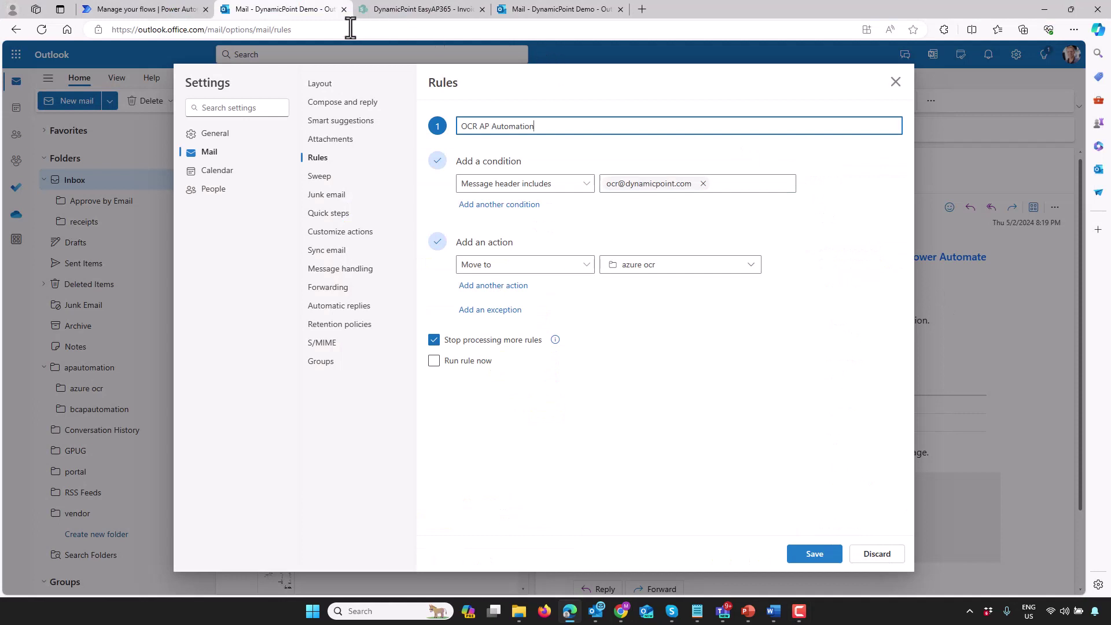
Show the empty EasyAP365 Invoice Upload library with Company Name, Invoice Number, Amount and PO Number columns
click(385, 10)
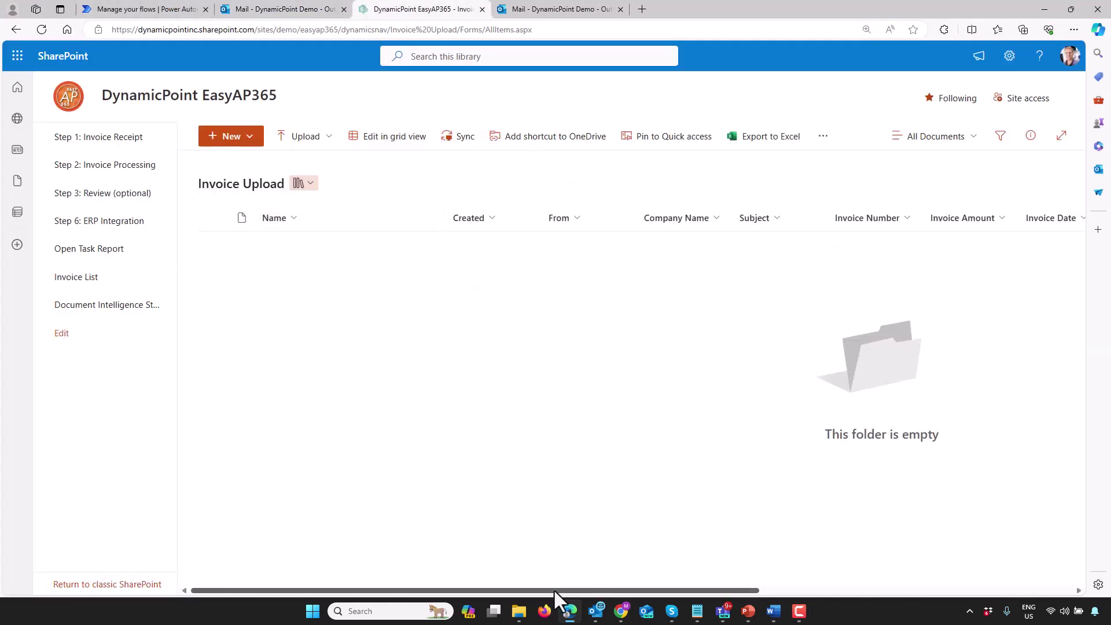
drag(553, 590, 619, 592)
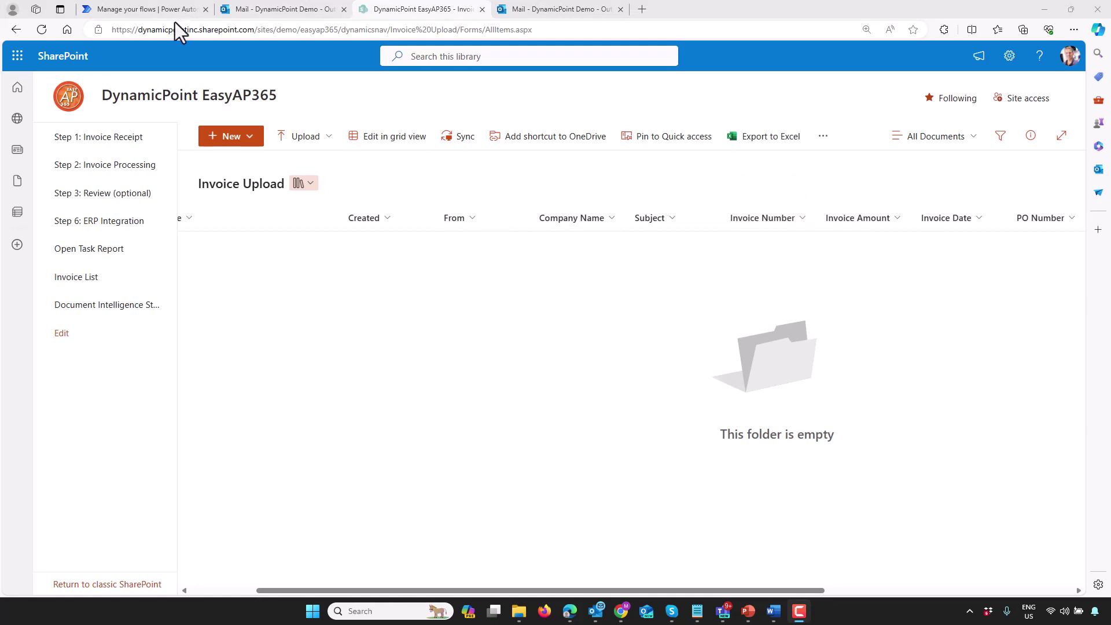
Open the Azure AI OCR invoice flow in the designer and inspect its new-email trigger and invoice-extraction settings
click(162, 10)
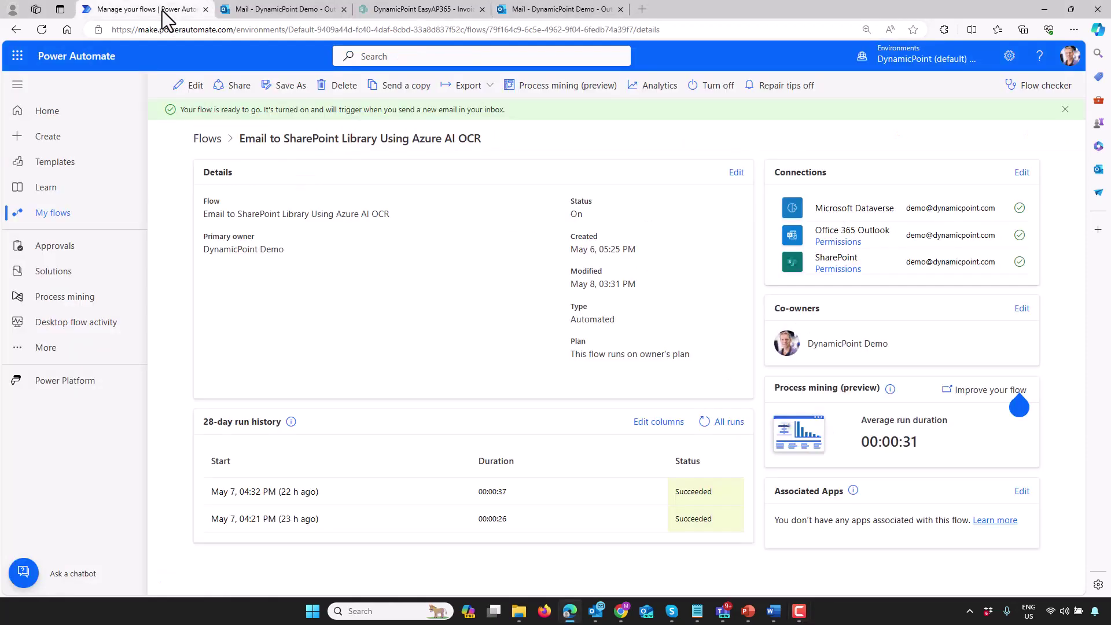
click(191, 87)
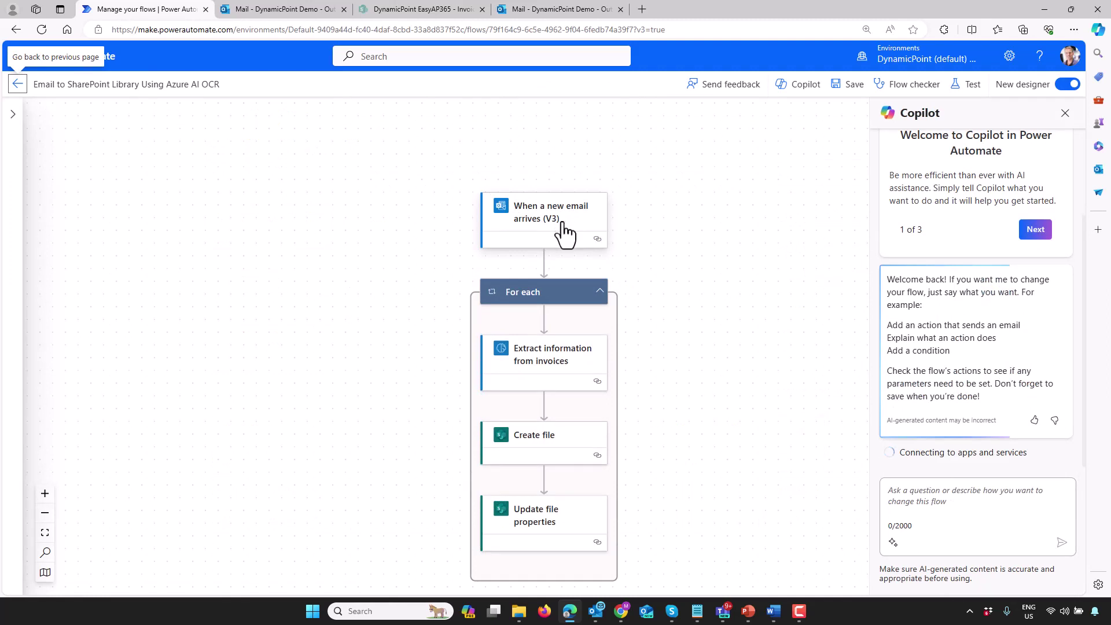
click(564, 234)
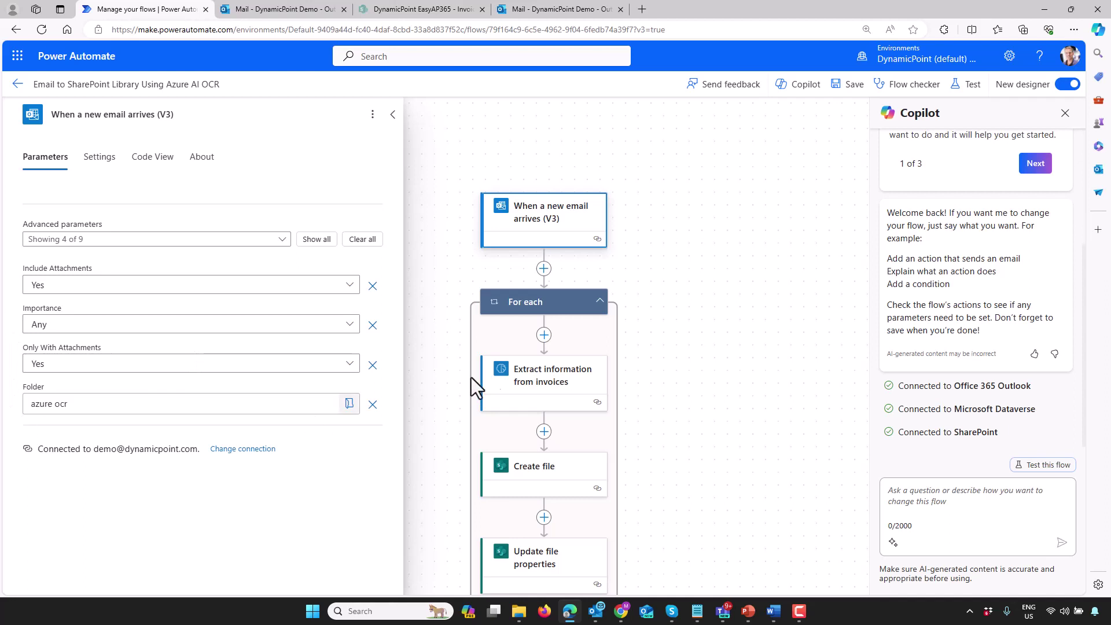
click(586, 387)
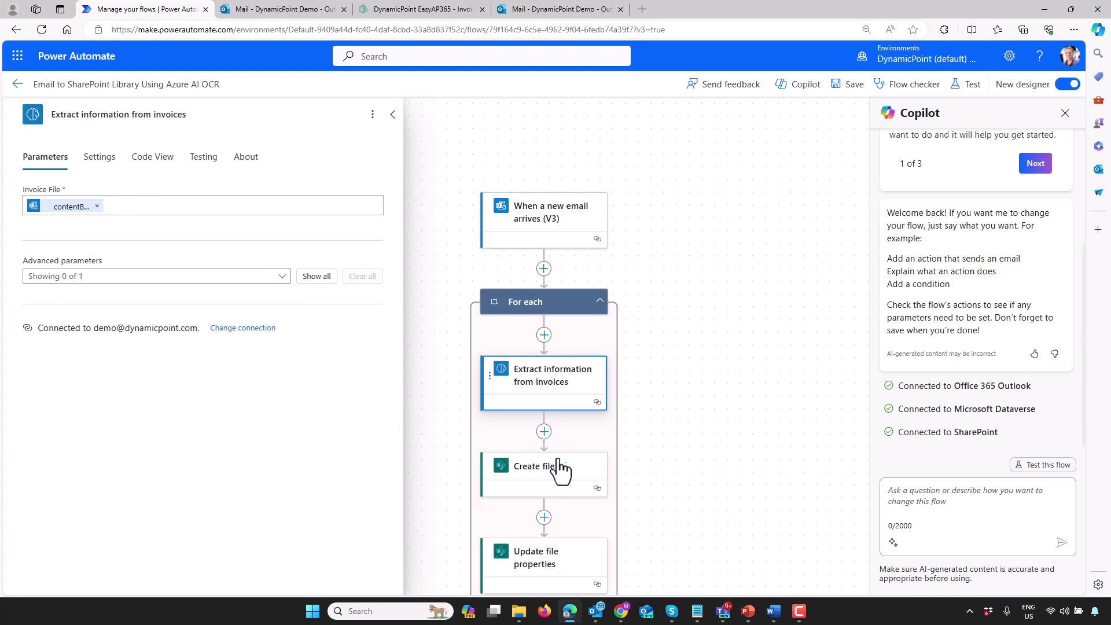
Inspect the Create file step, then the Update file properties step mapping Vendor name to Company Name
click(577, 477)
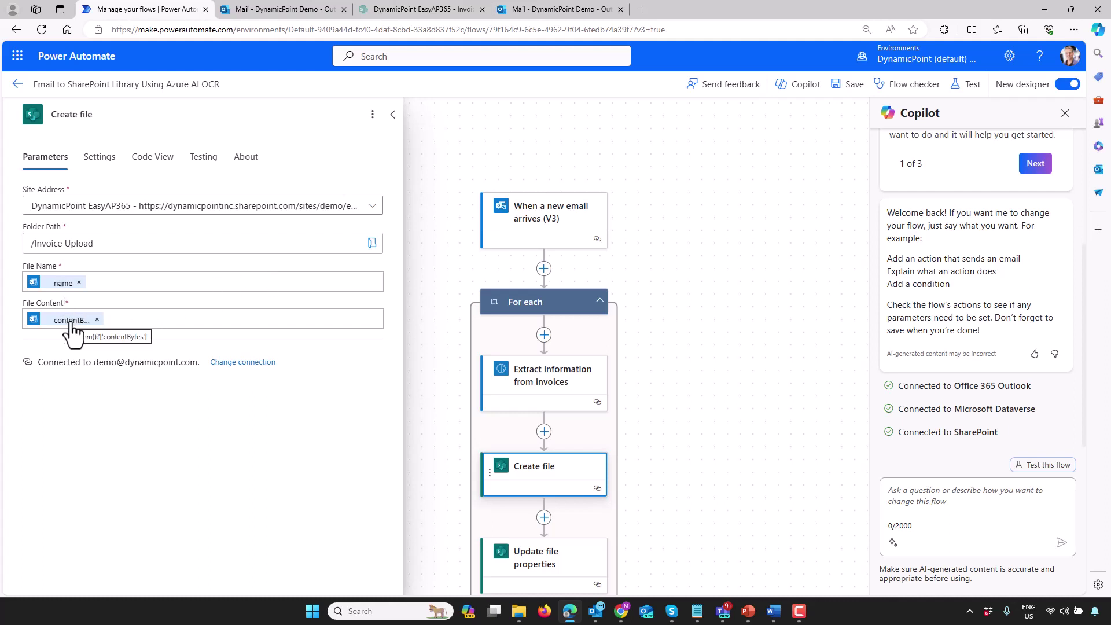
scroll(492, 341, down, 1)
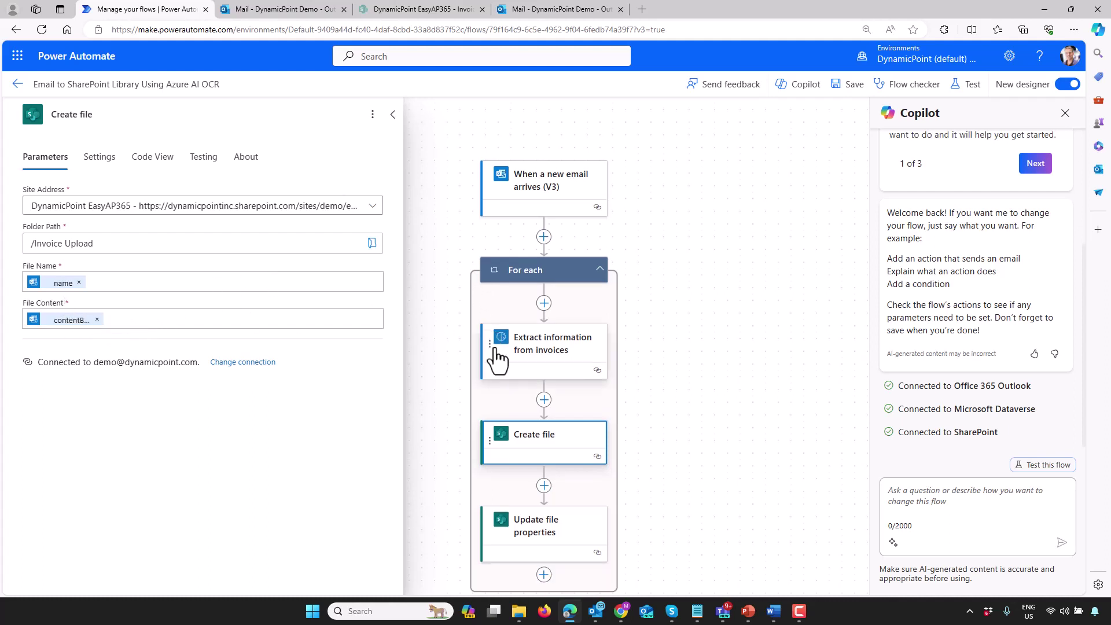
click(564, 529)
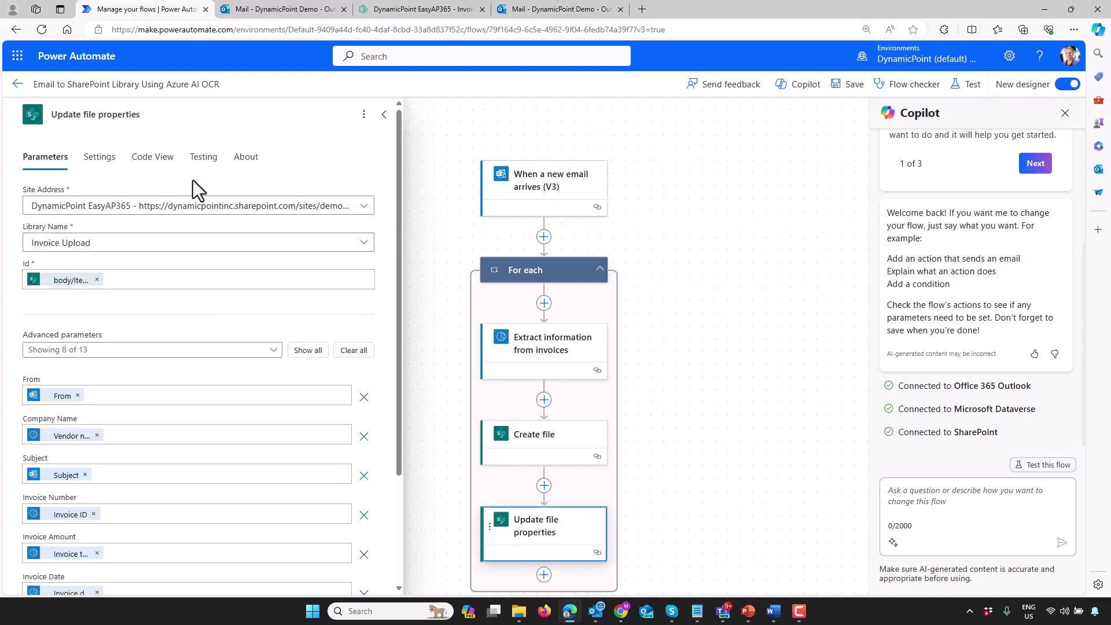
scroll(193, 189, down, 2)
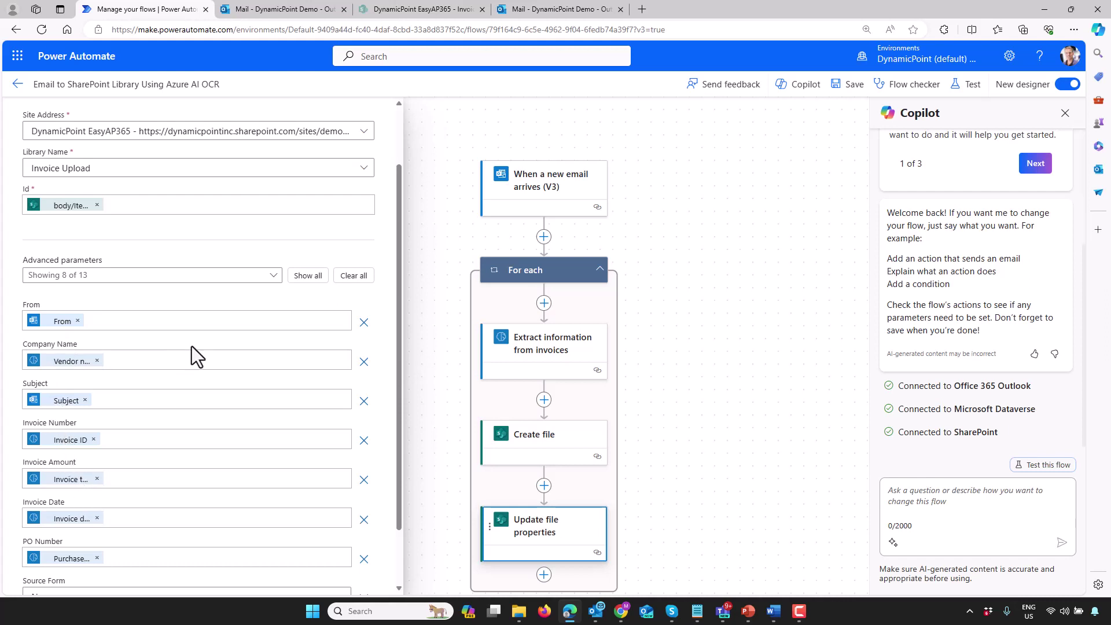
scroll(164, 486, down, 1)
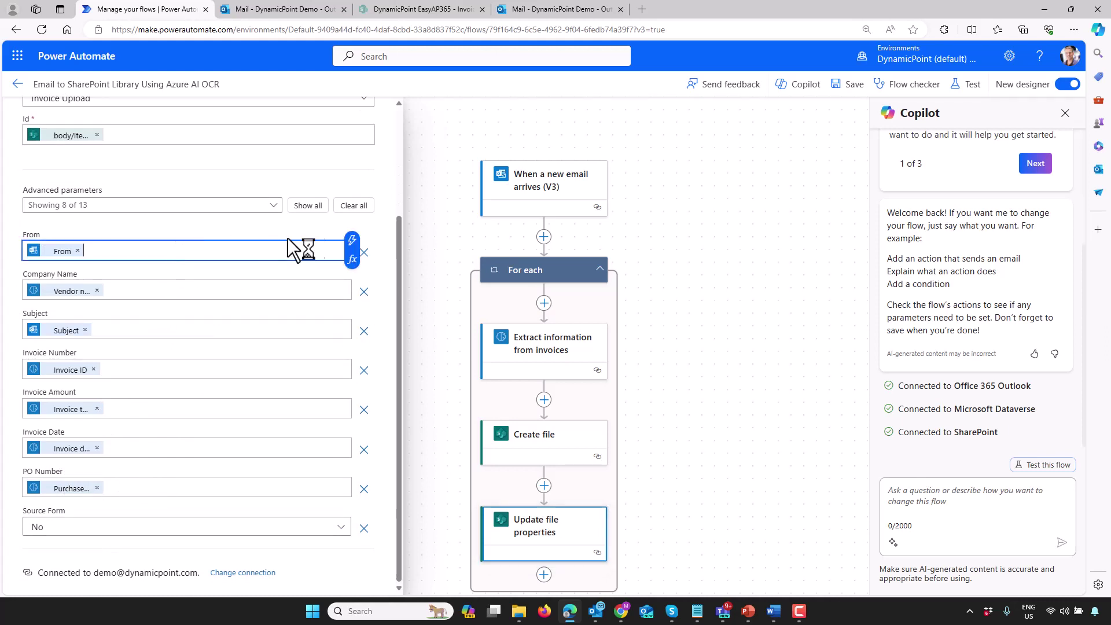
click(359, 242)
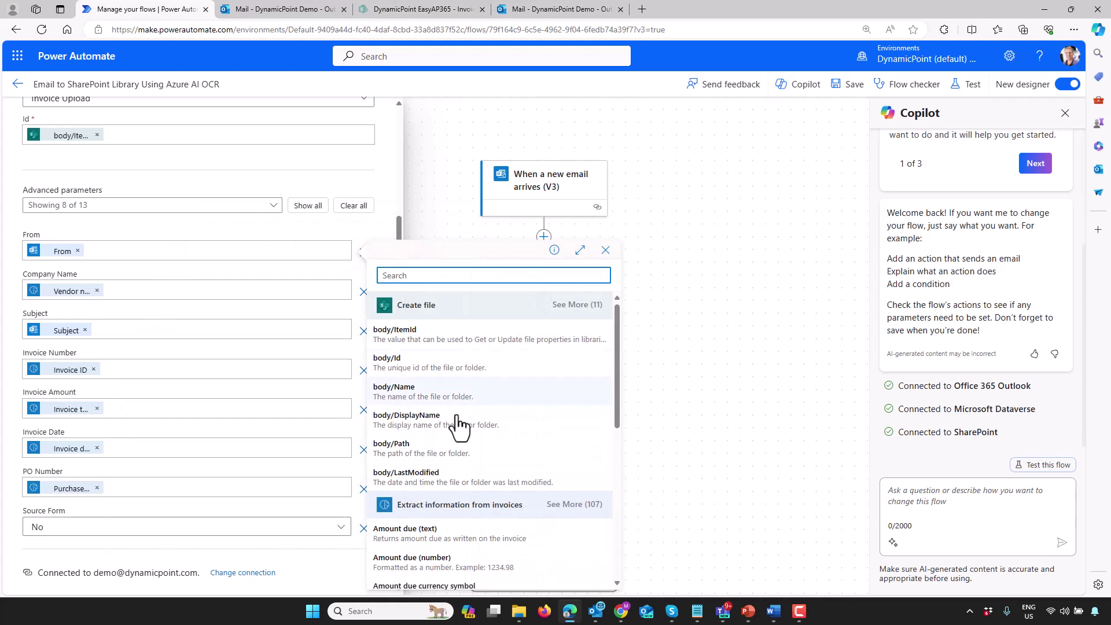
scroll(474, 467, down, 3)
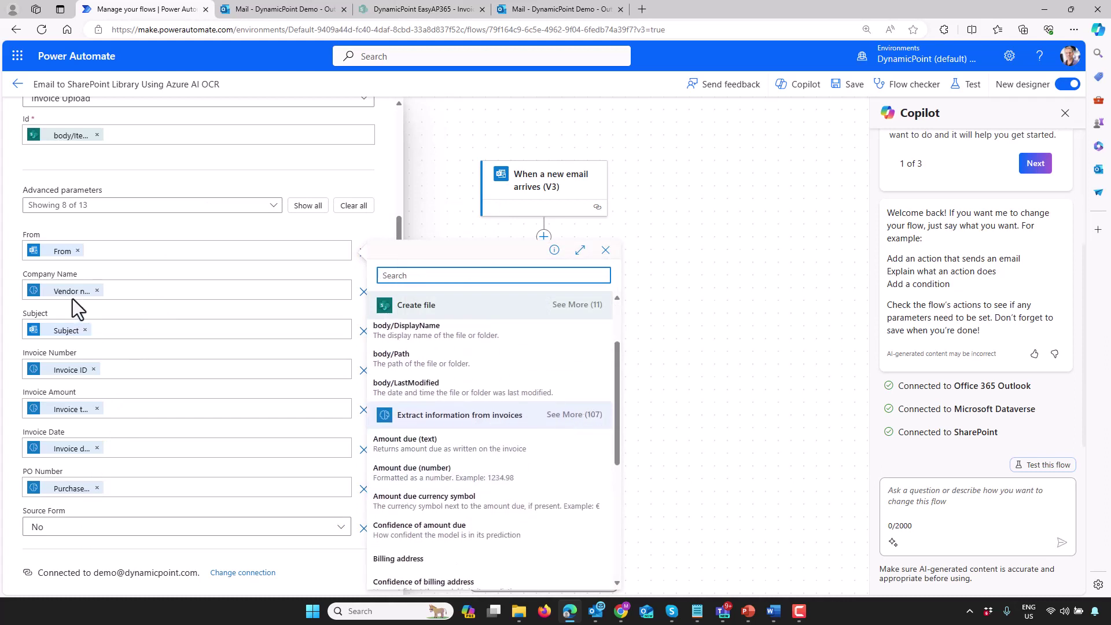
click(606, 250)
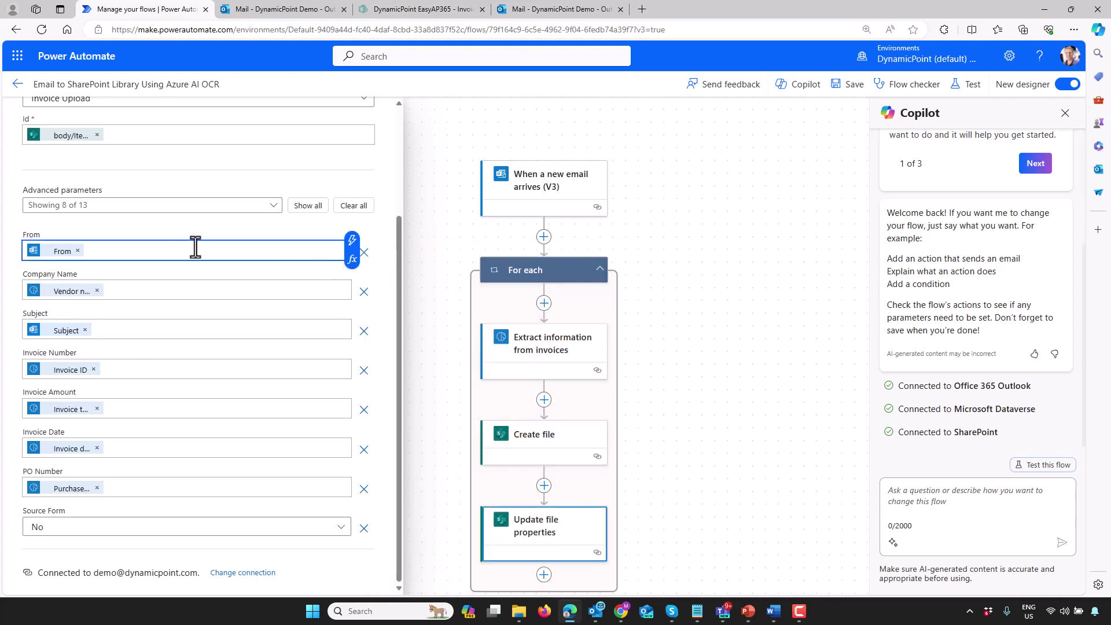
key(F10)
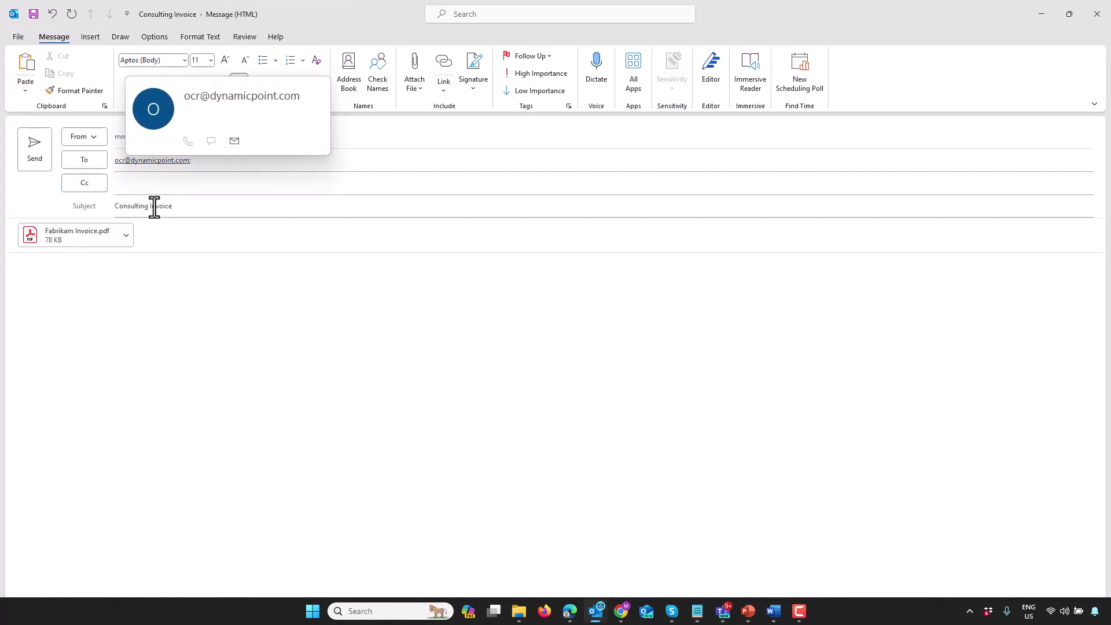
double_click(57, 245)
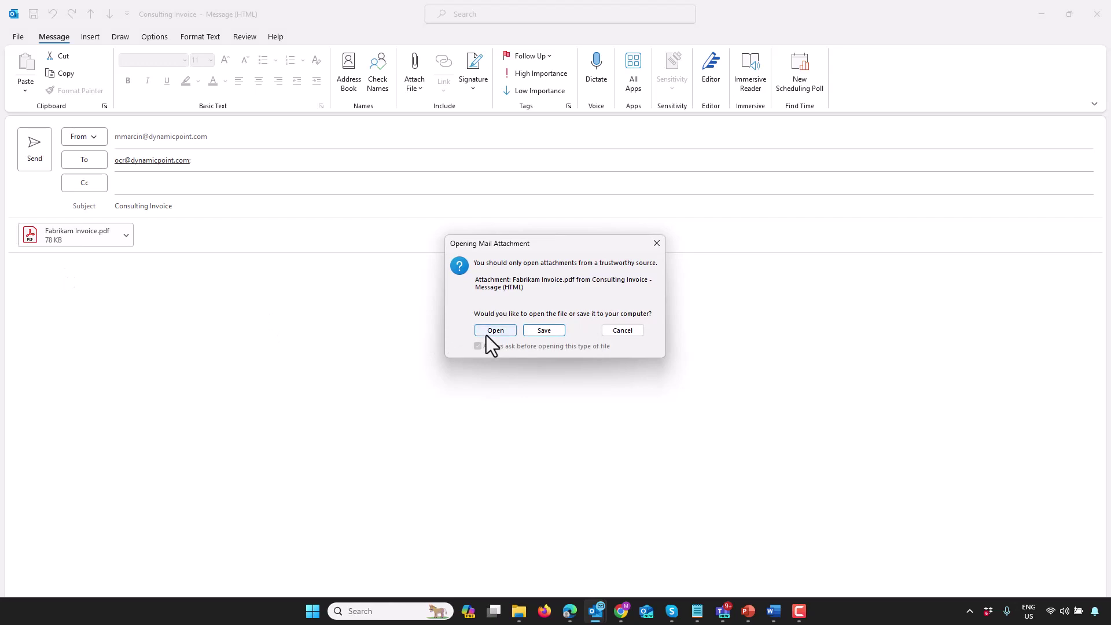
click(493, 330)
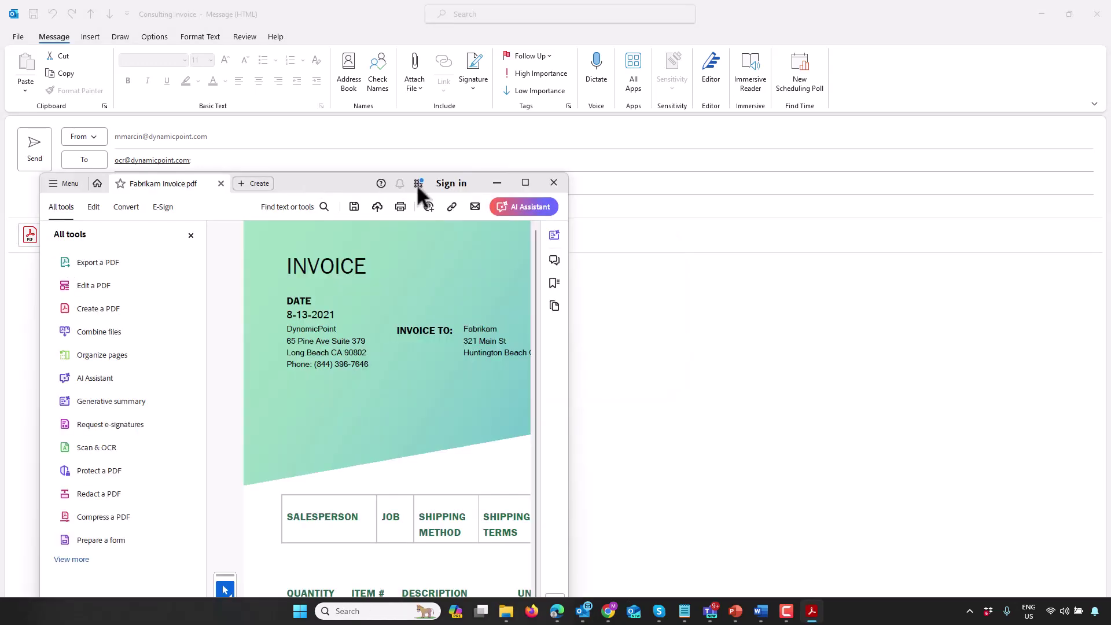
click(525, 182)
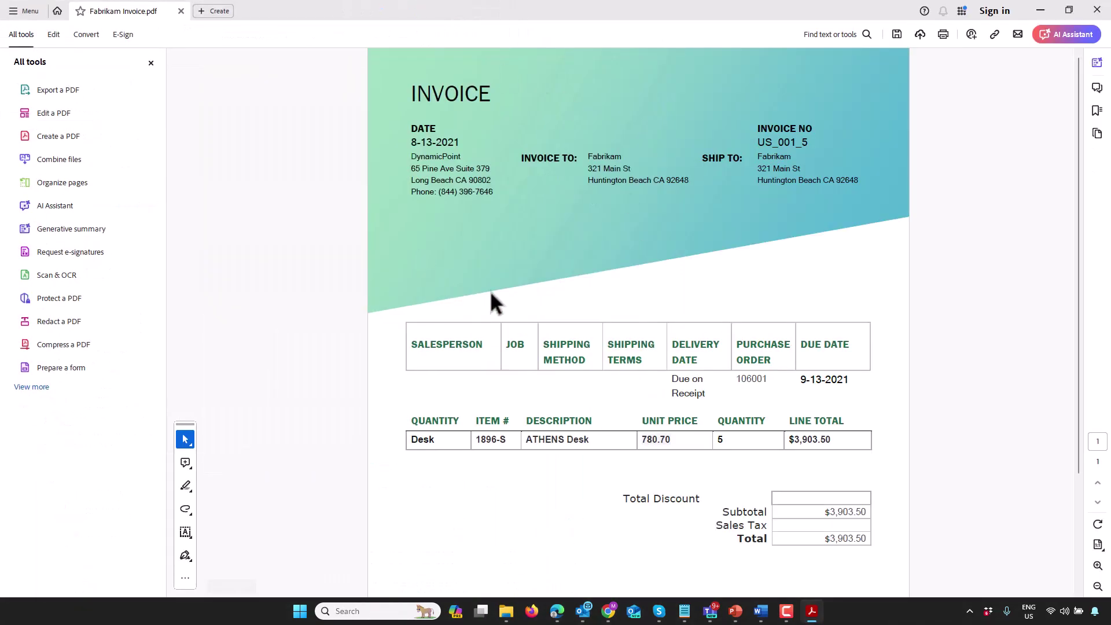
click(1095, 10)
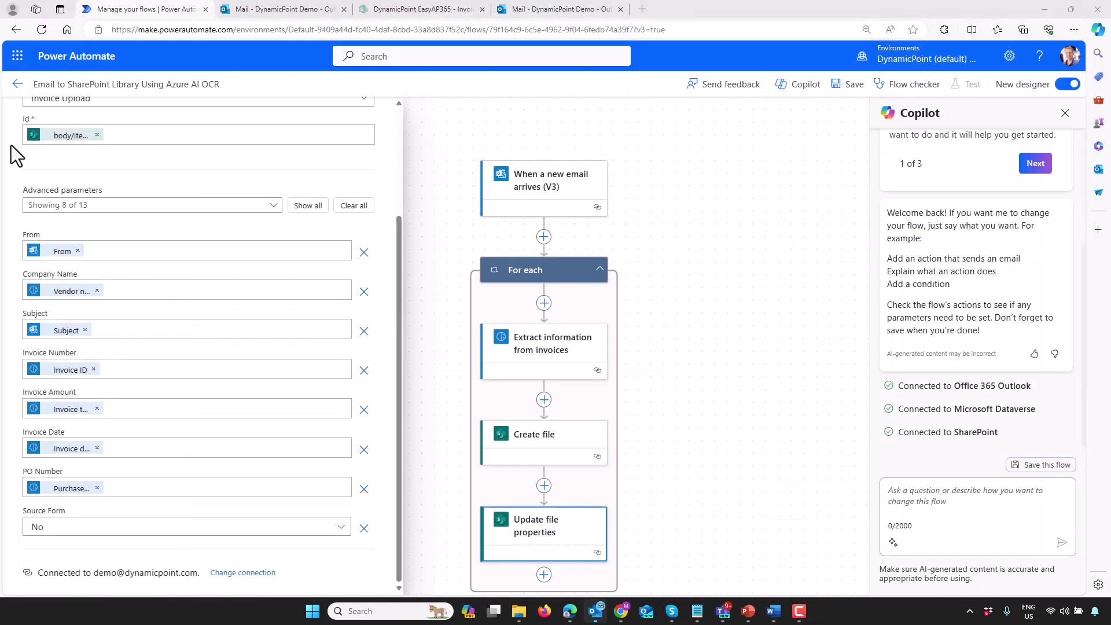
Leave the flow editor and open the most recent May 8 run from the run history
click(595, 126)
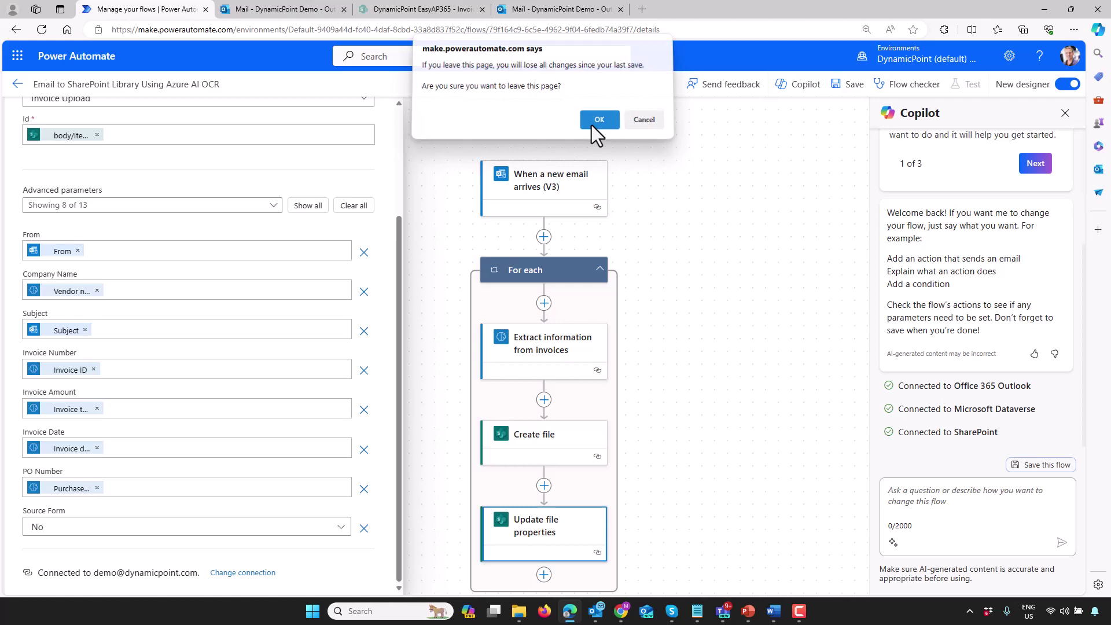
click(1064, 105)
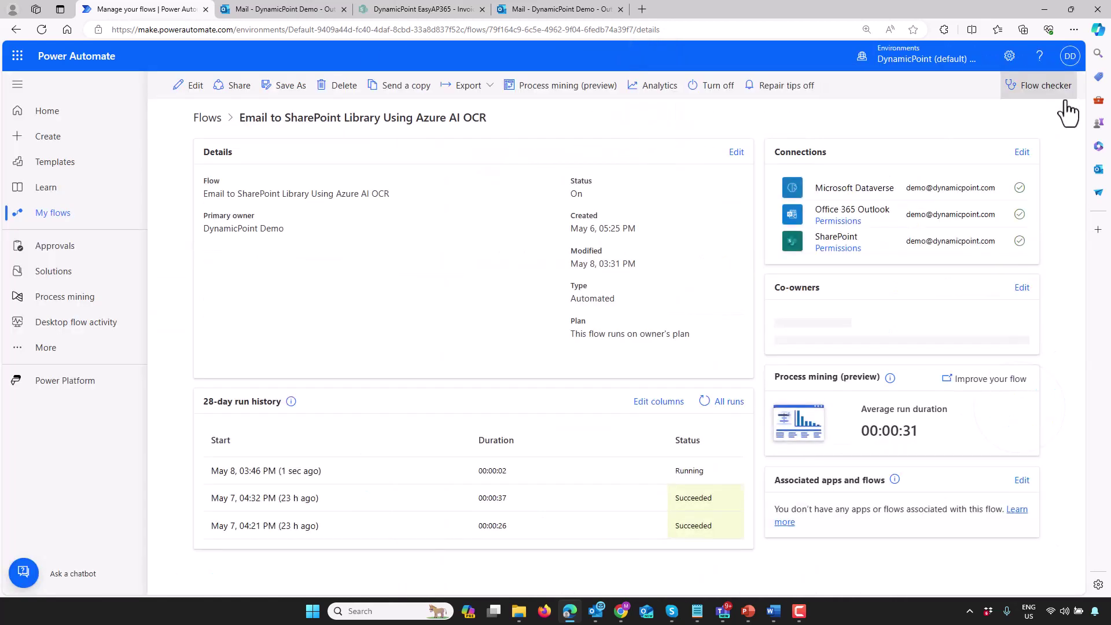
click(288, 478)
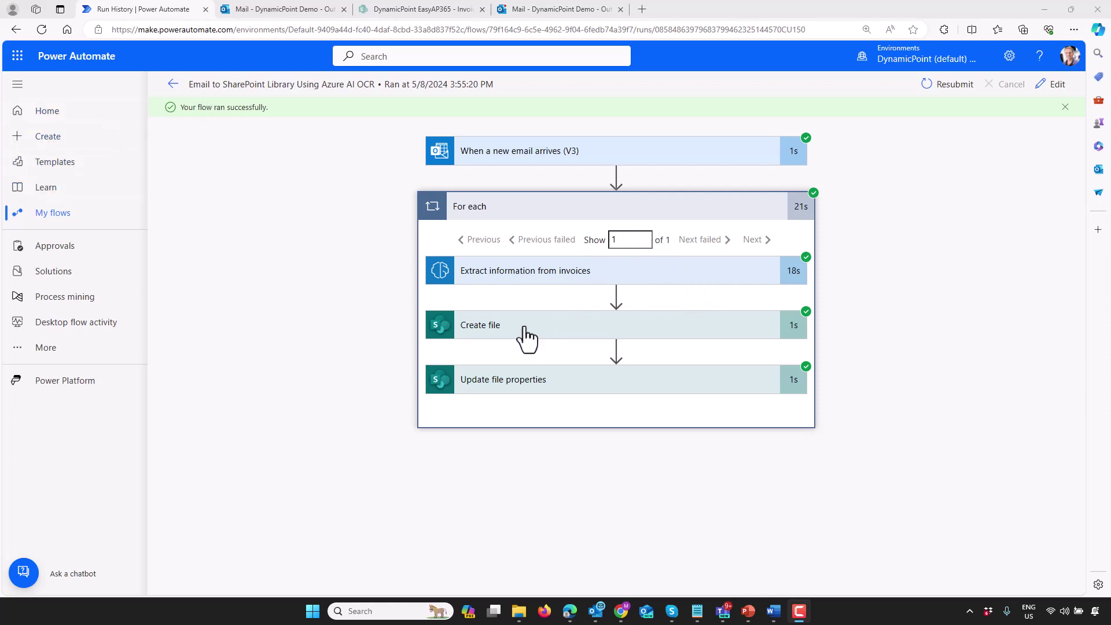
Expand the invoice extraction step's outputs and review Invoice ID US-001 and total $154.06
click(741, 283)
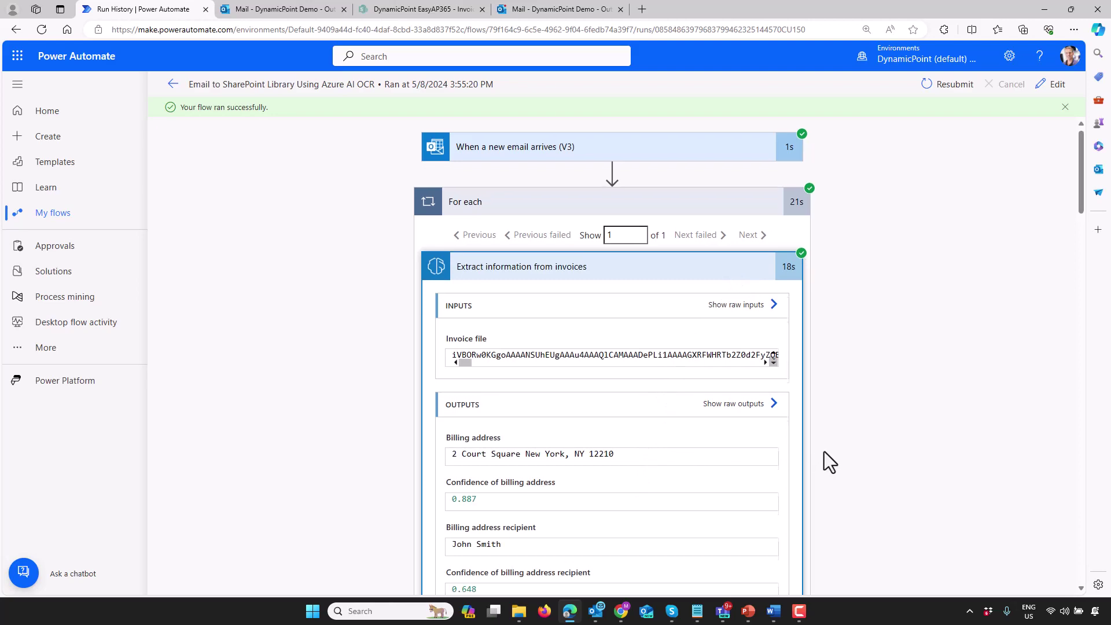
scroll(820, 457, down, 8)
scroll(790, 481, down, 20)
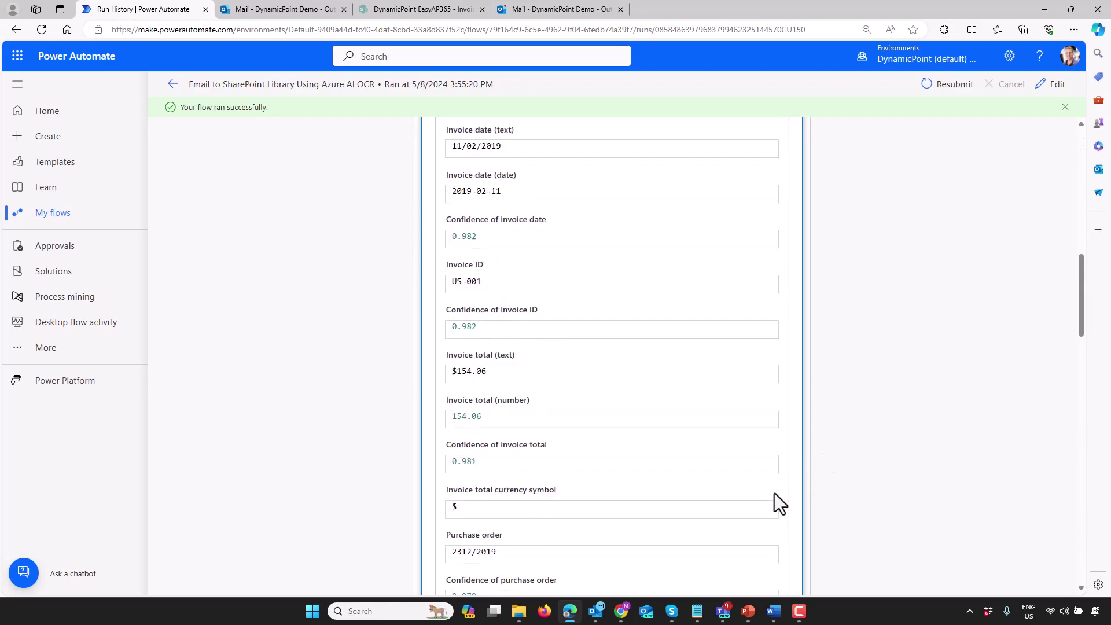
scroll(690, 514, down, 8)
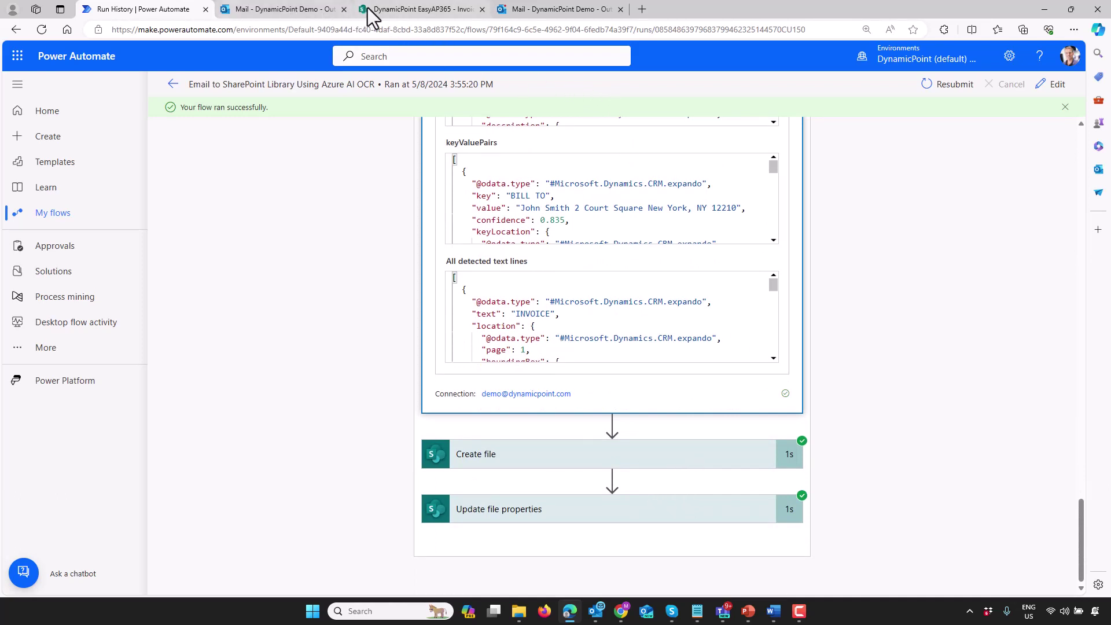
Reload the Invoice Upload library and confirm the Sample Invoice.png row with US-001, 154.06 and PO 2312/2019
click(385, 12)
click(392, 34)
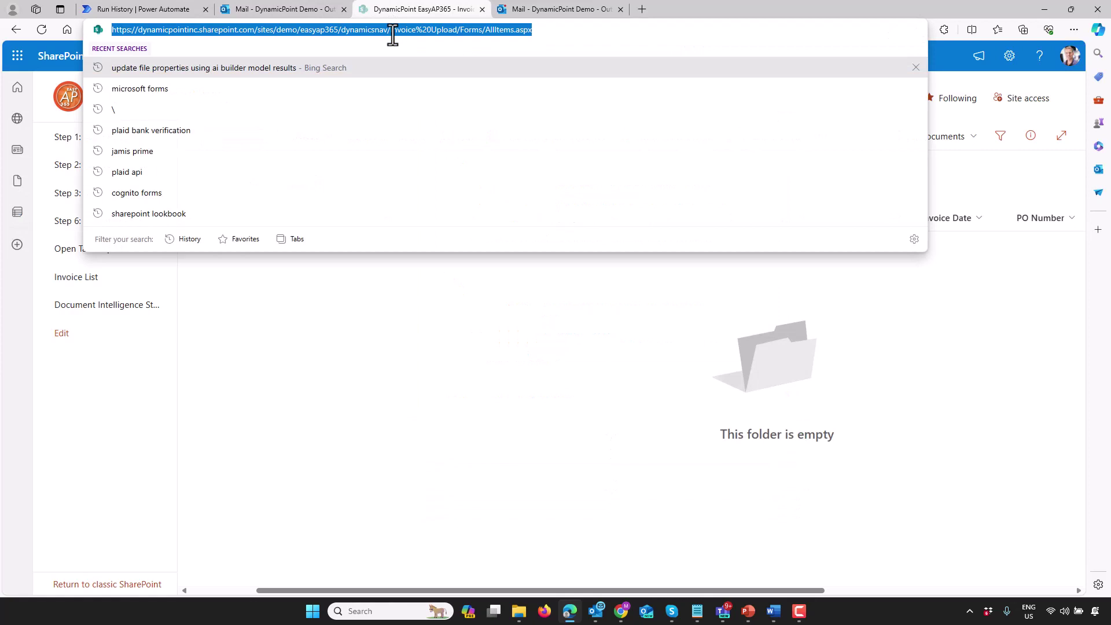
key(Return)
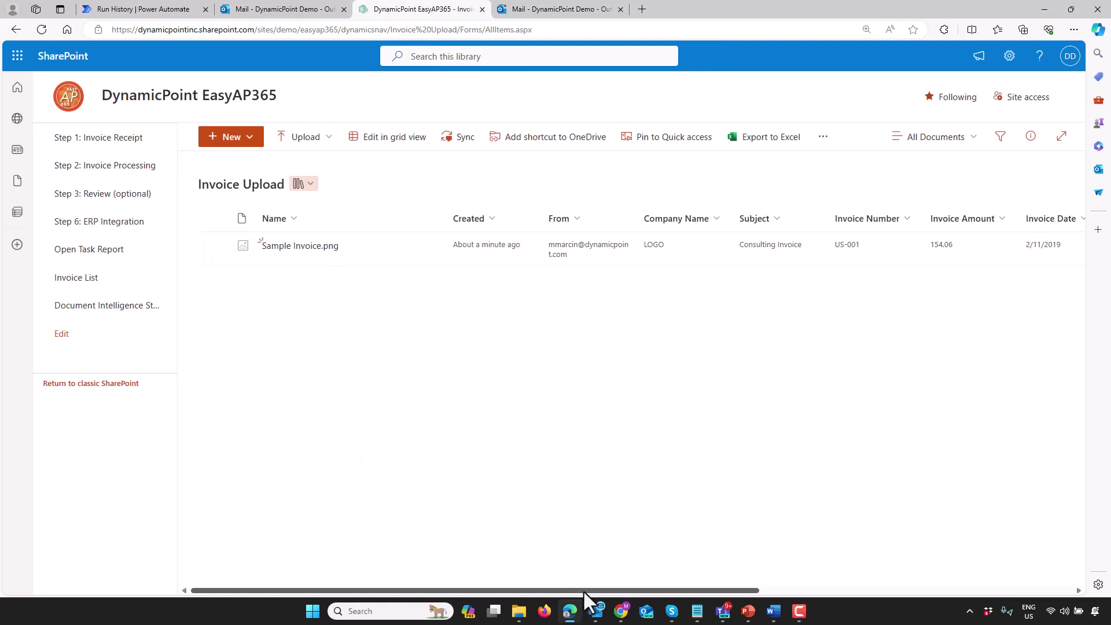
drag(591, 588, 984, 602)
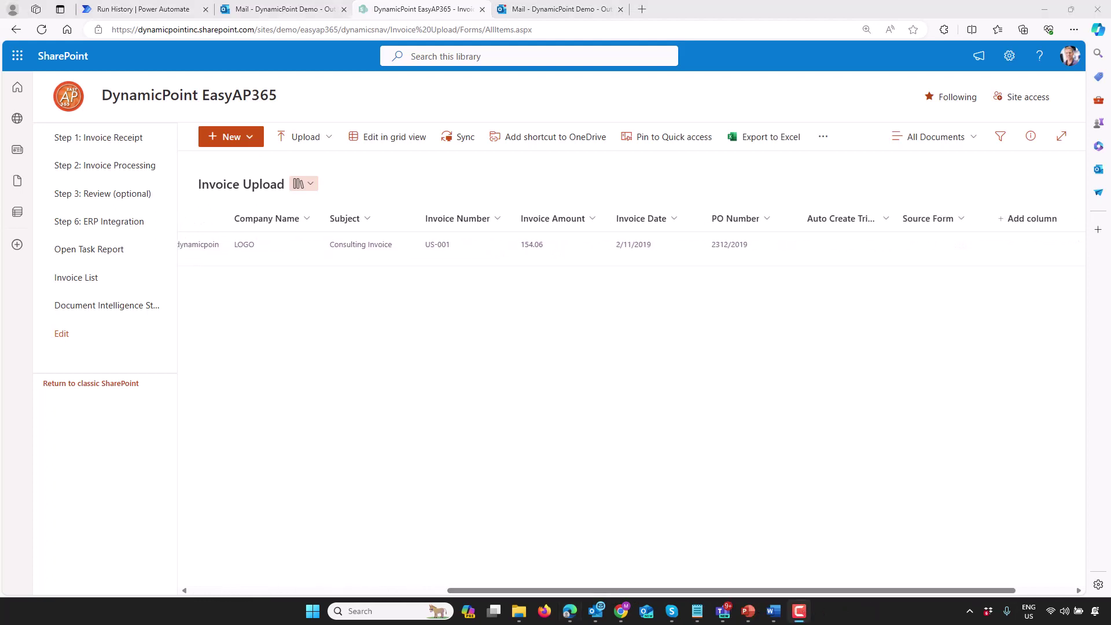